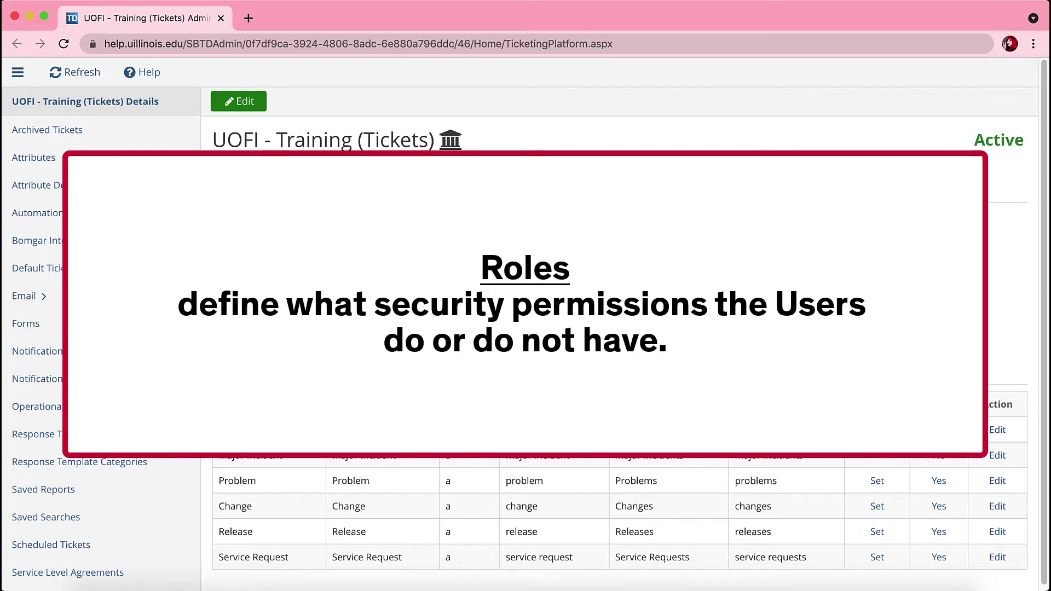
{"action": "scroll", "coordinate": [188, 469], "scroll_direction": "down", "scroll_amount": 3}
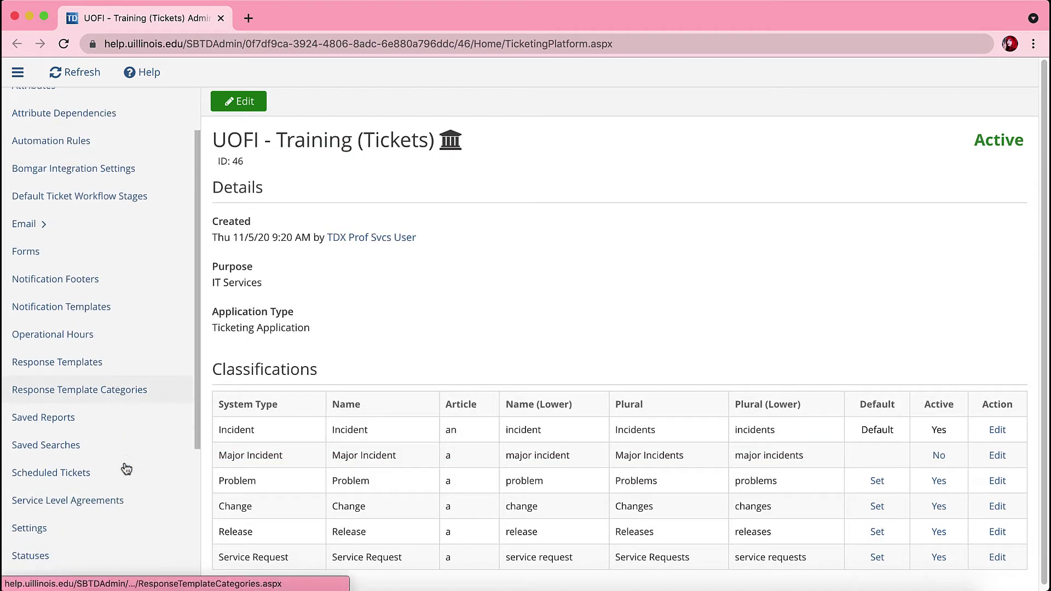
{"action": "scroll", "coordinate": [188, 469], "scroll_direction": "down", "scroll_amount": 2}
{"action": "scroll", "coordinate": [82, 481], "scroll_direction": "down", "scroll_amount": 2}
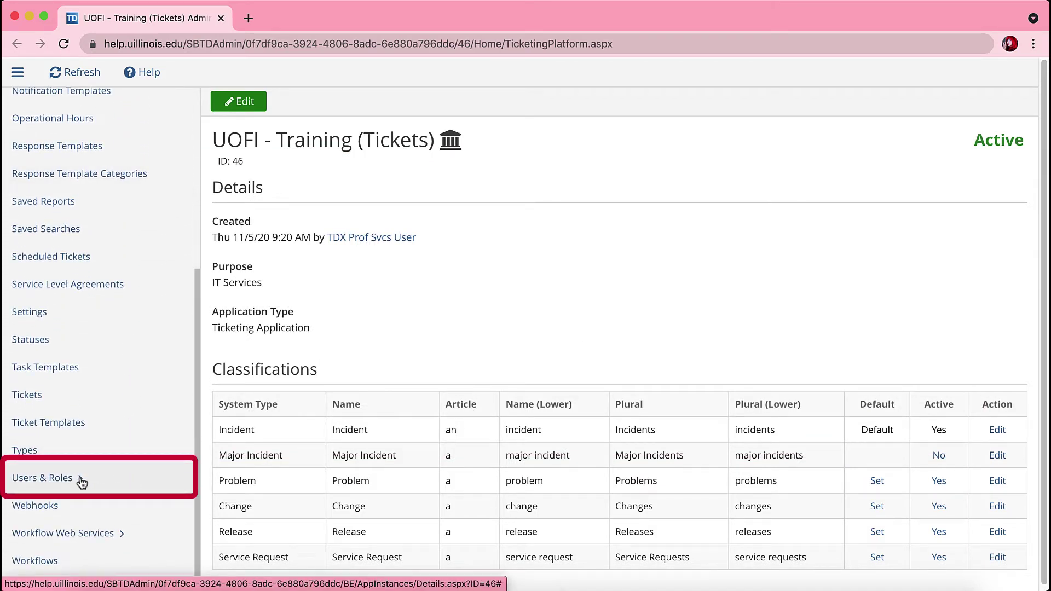
- Open Users & Roles in the training ticketing application's settings sidebar
{"action": "left_click", "coordinate": [81, 481]}
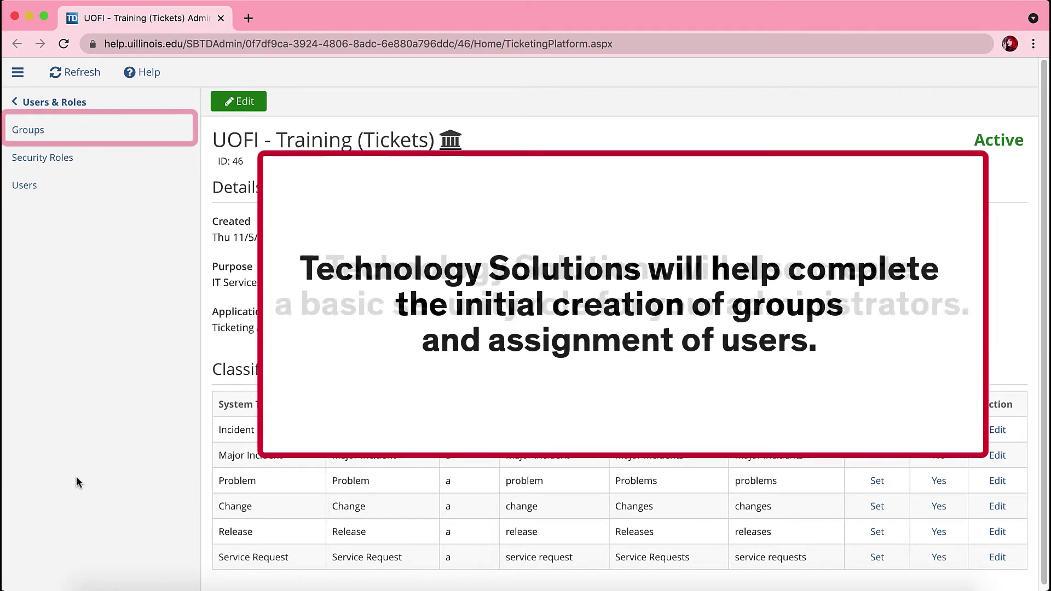
- Open Security Roles to list the existing Enterprise and Technician roles
{"action": "left_click", "coordinate": [51, 160]}
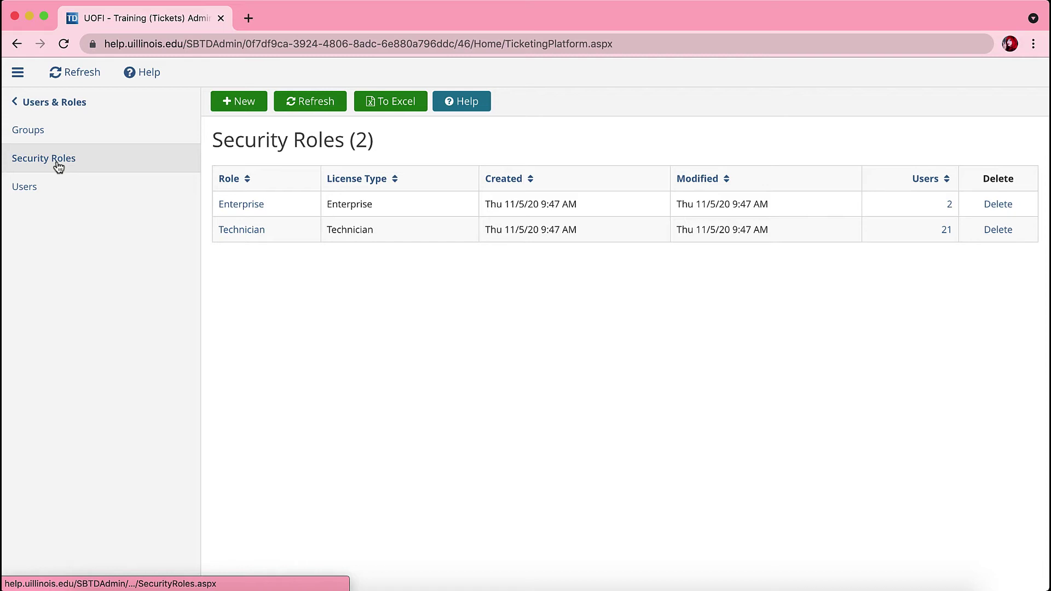
- Create an unsaved role named 'Student Worker' and set its license type to Enterprise
{"action": "left_click", "coordinate": [234, 114]}
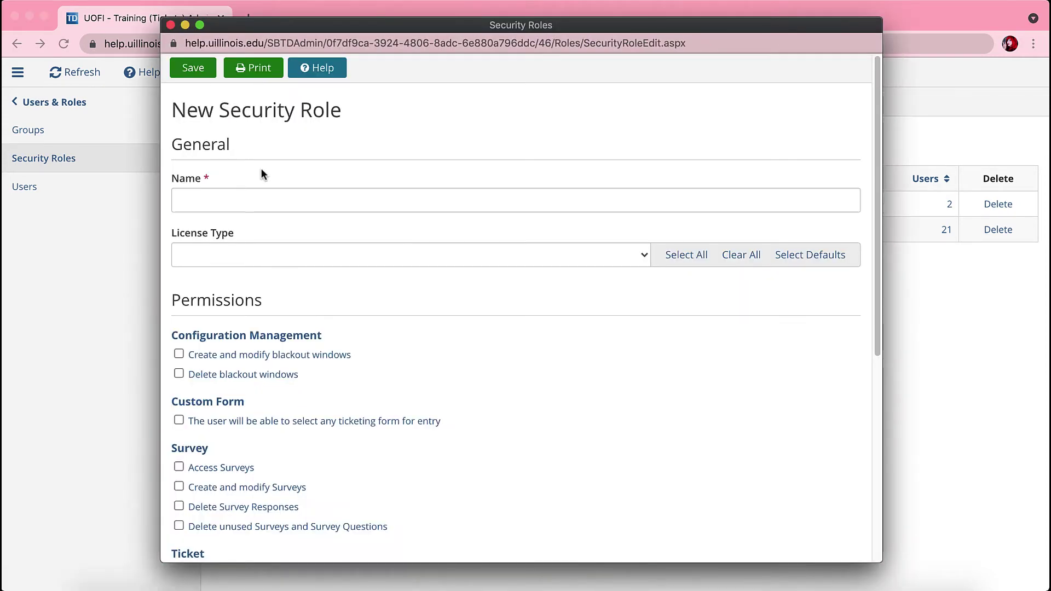
{"action": "left_click", "coordinate": [258, 199]}
{"action": "type", "text": "Stude"}
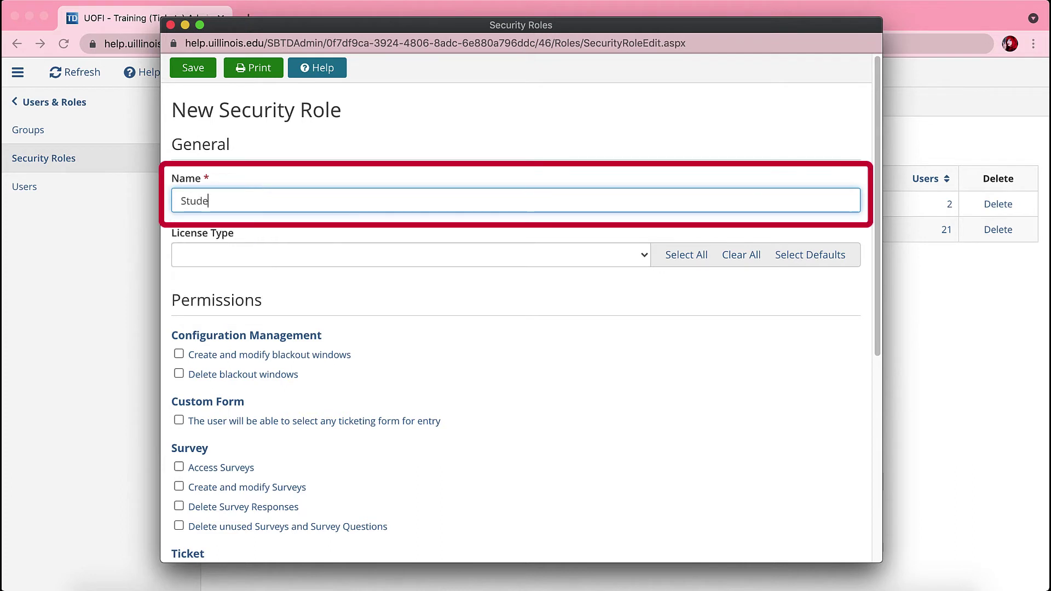
{"action": "type", "text": "nt Worker"}
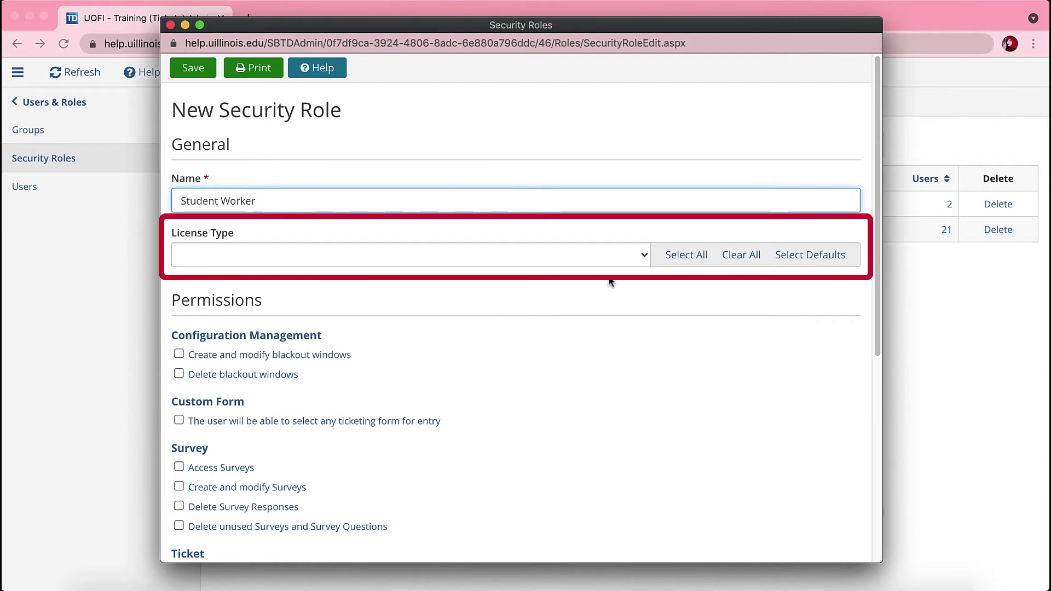
{"action": "left_click", "coordinate": [631, 254]}
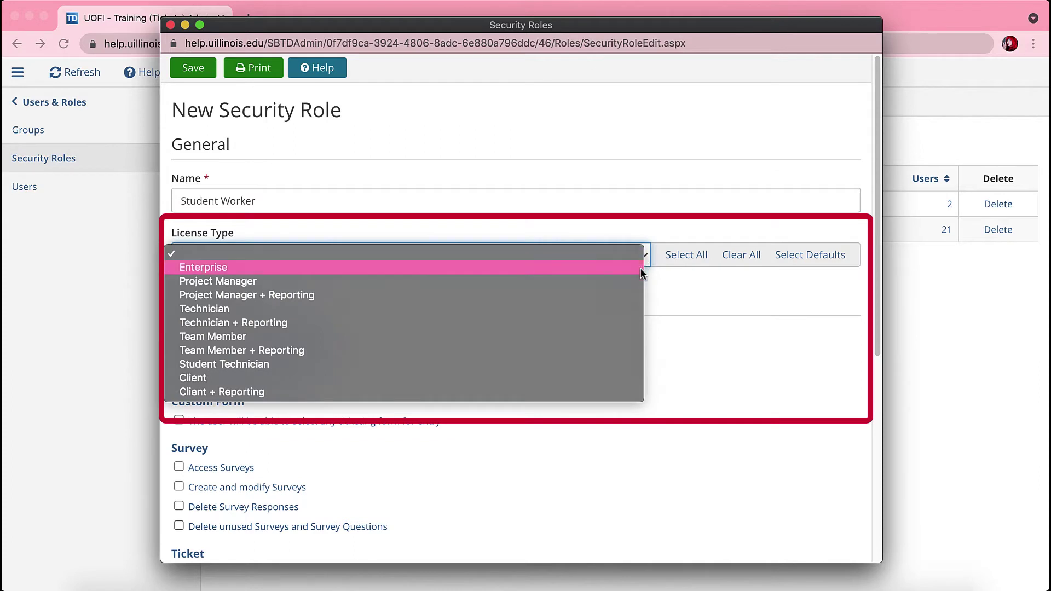
{"action": "left_click", "coordinate": [641, 268]}
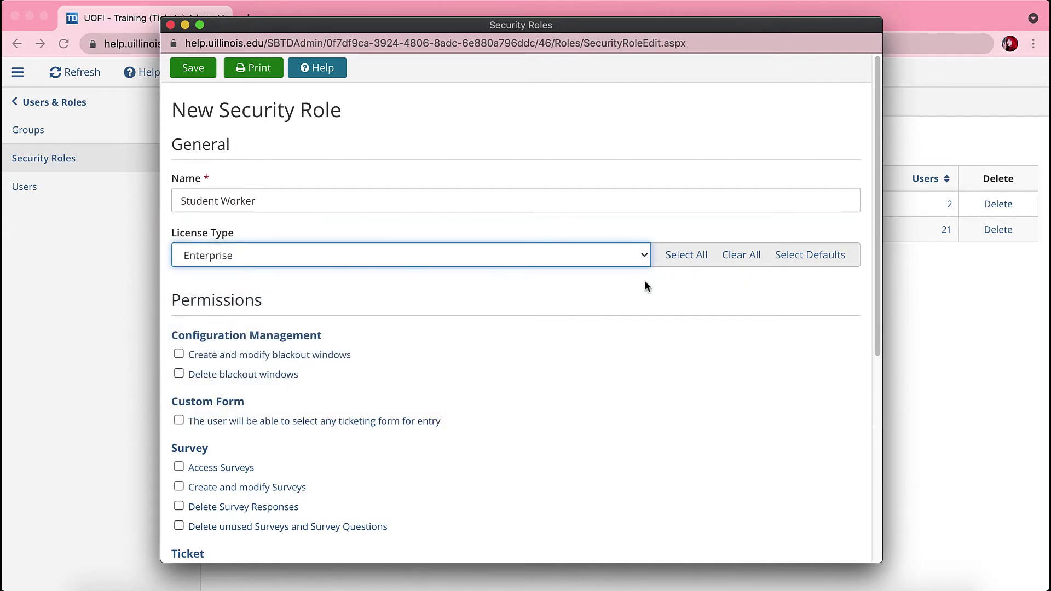
{"action": "scroll", "coordinate": [646, 286], "scroll_direction": "down", "scroll_amount": 3}
{"action": "scroll", "coordinate": [645, 282], "scroll_direction": "down", "scroll_amount": 1}
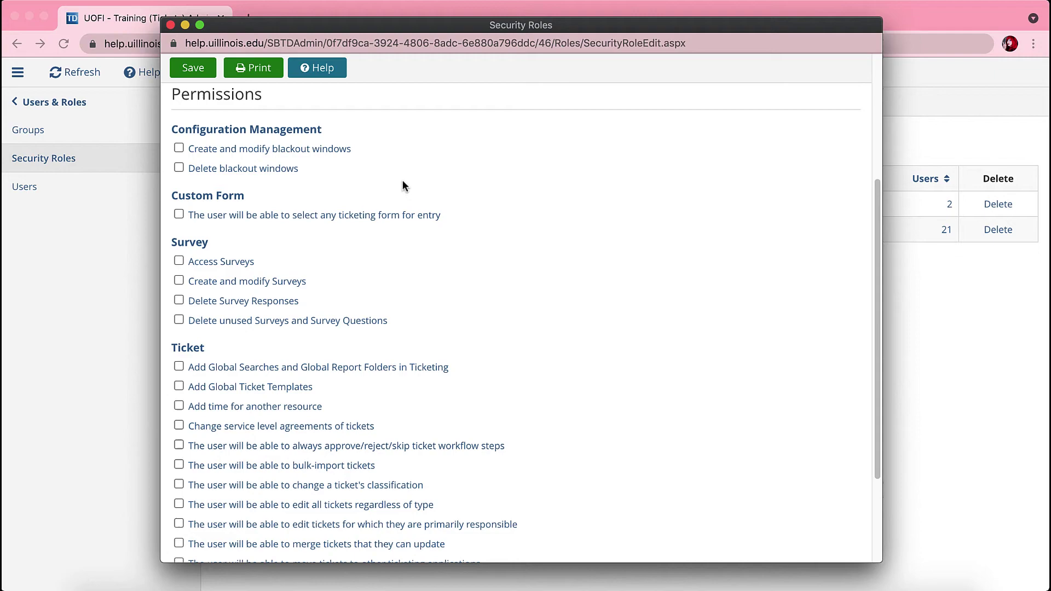
- Check the permission help, then save the Student Worker role and close its form
{"action": "left_click", "coordinate": [317, 130]}
{"action": "left_click", "coordinate": [182, 30]}
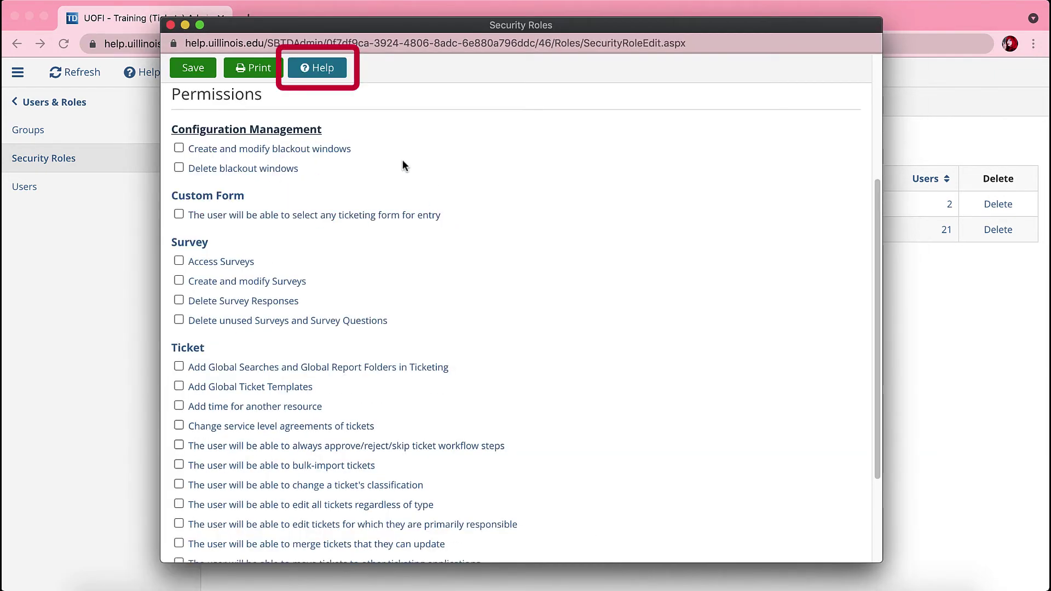
{"action": "left_click", "coordinate": [340, 70]}
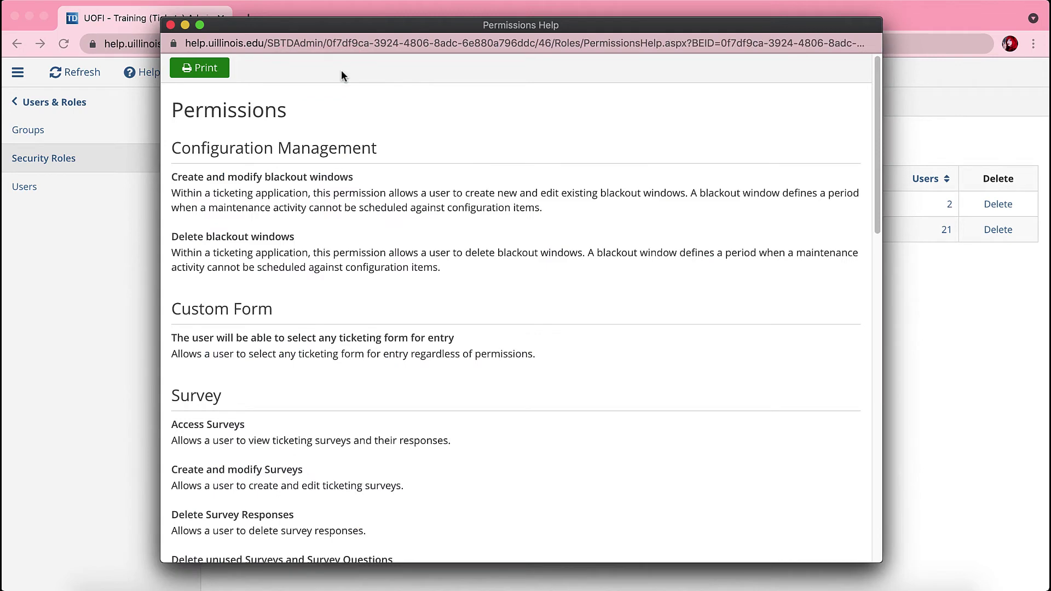
{"action": "left_click", "coordinate": [169, 26]}
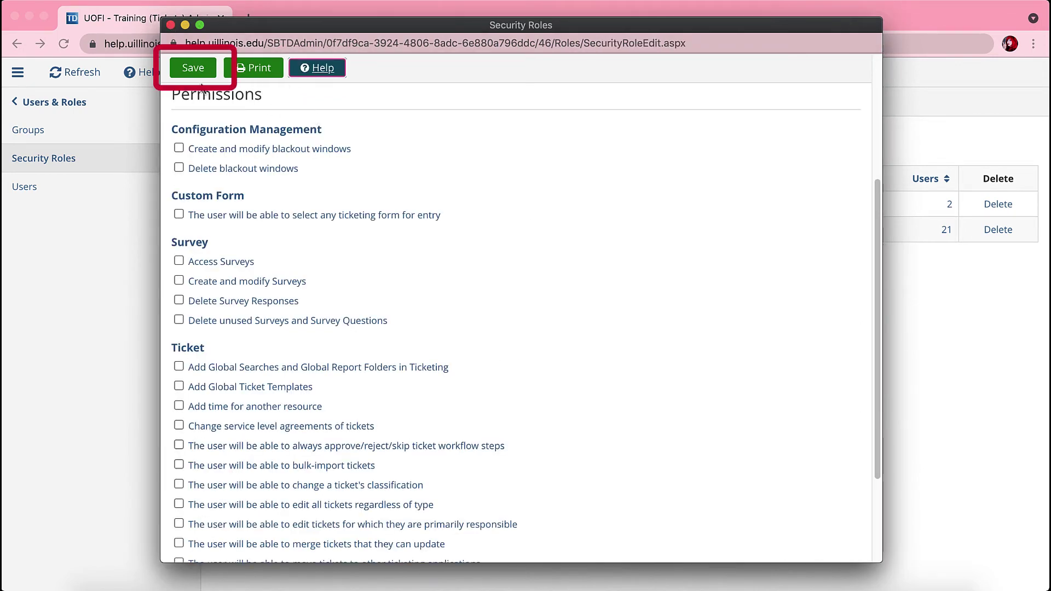
{"action": "left_click", "coordinate": [192, 67]}
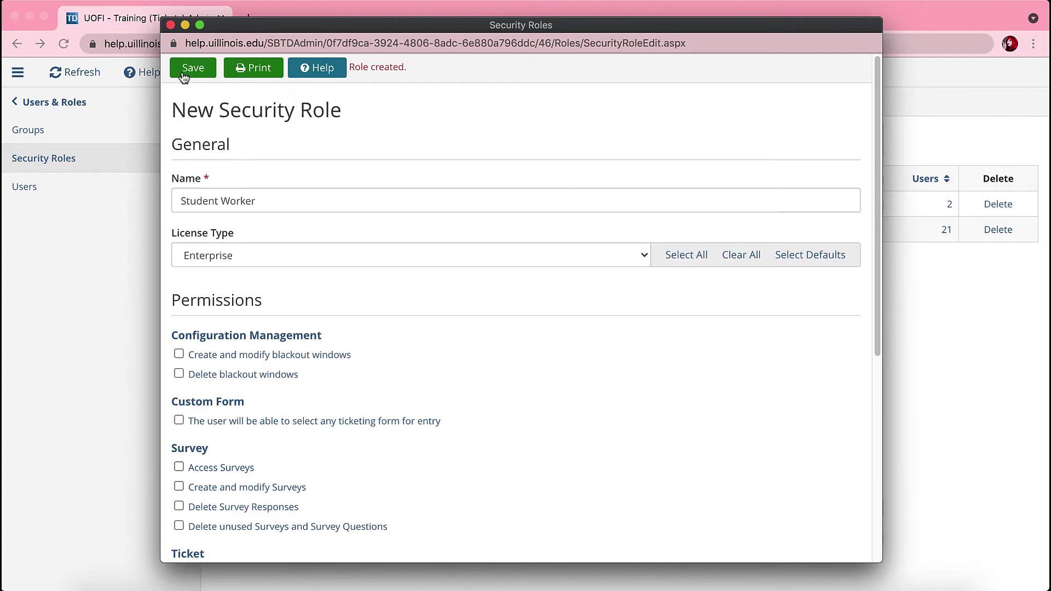
{"action": "left_click", "coordinate": [170, 25]}
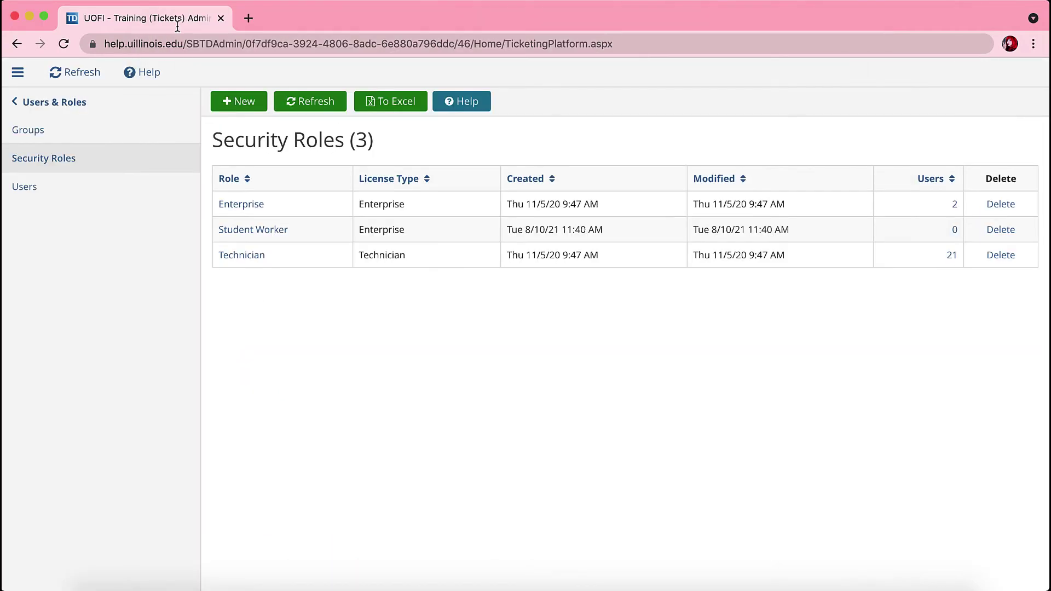
{"action": "left_click", "coordinate": [287, 230]}
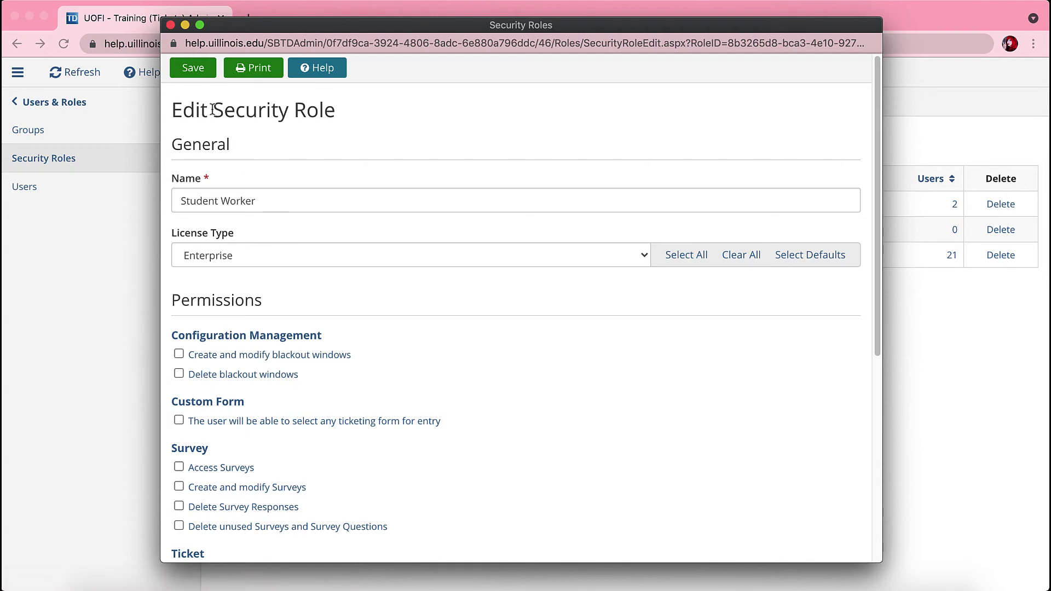
{"action": "left_click", "coordinate": [198, 77]}
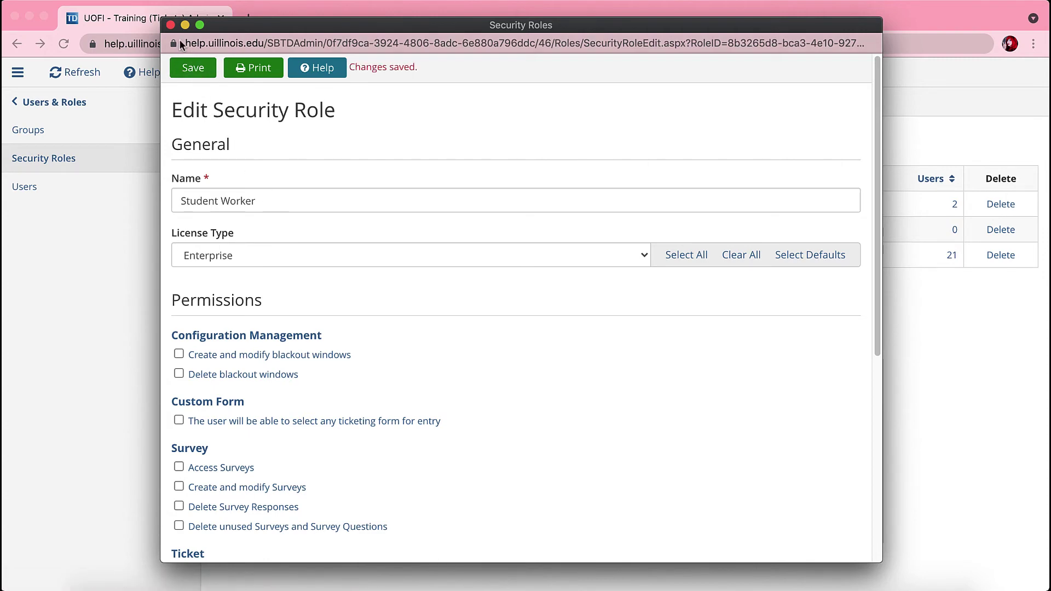
{"action": "left_click", "coordinate": [170, 25]}
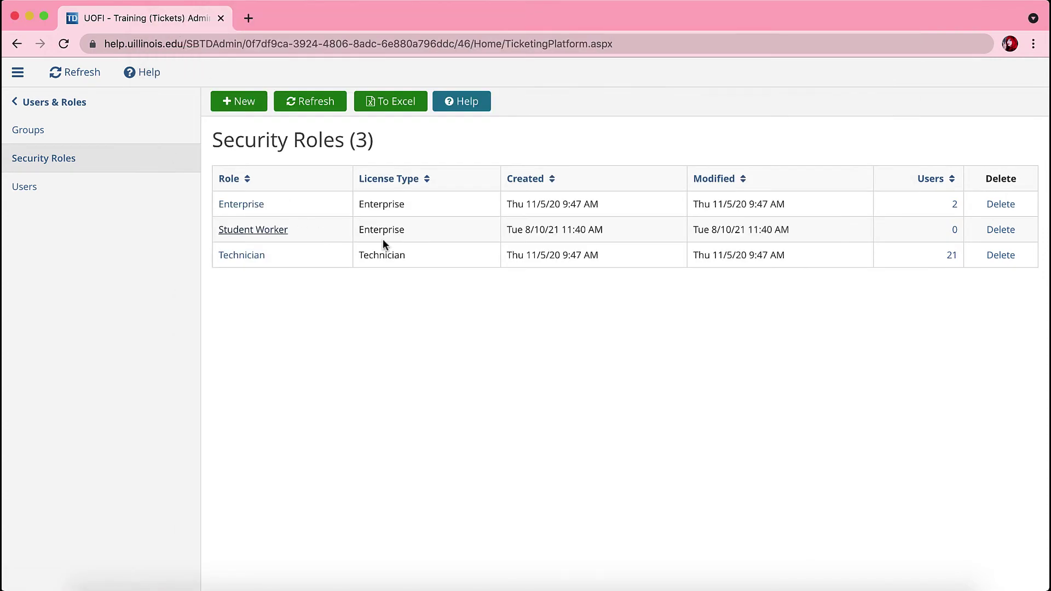
- Show the Enterprise role's two users and start a name search among them
{"action": "left_click", "coordinate": [9, 191]}
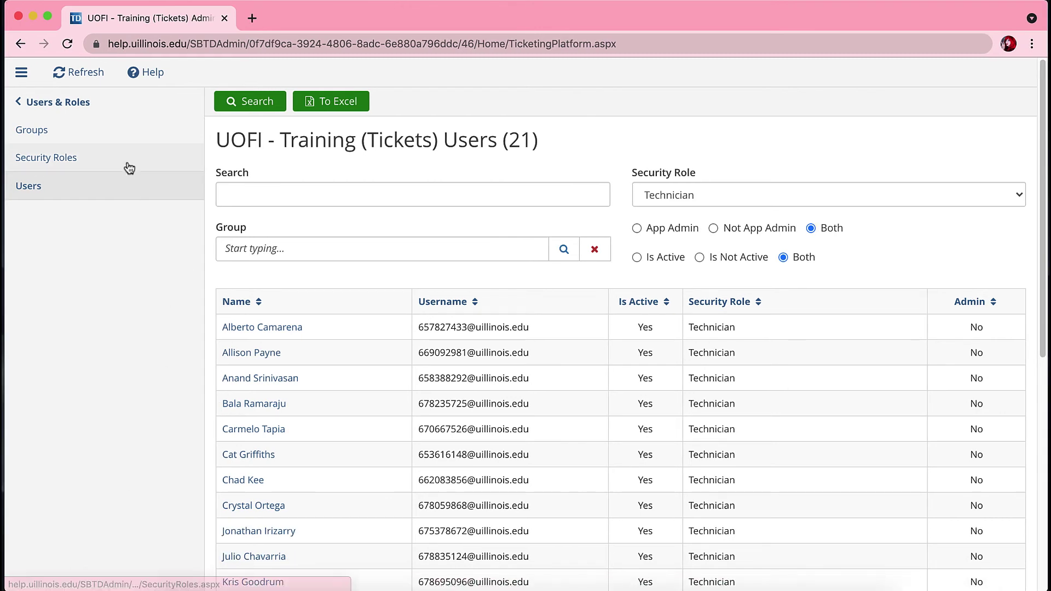
{"action": "left_click", "coordinate": [128, 165]}
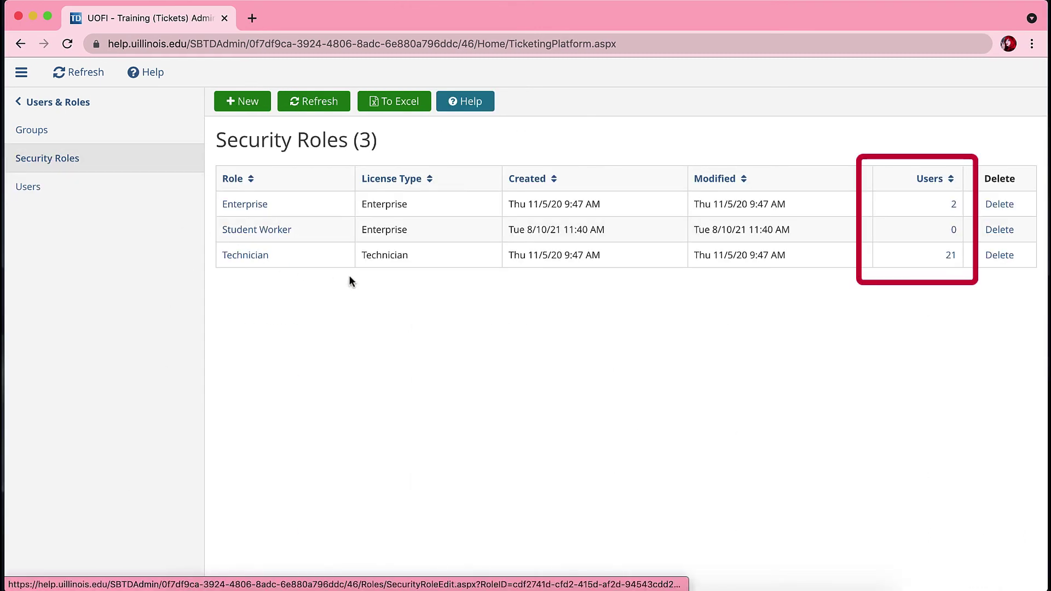
{"action": "left_click", "coordinate": [952, 206]}
{"action": "left_click", "coordinate": [601, 194]}
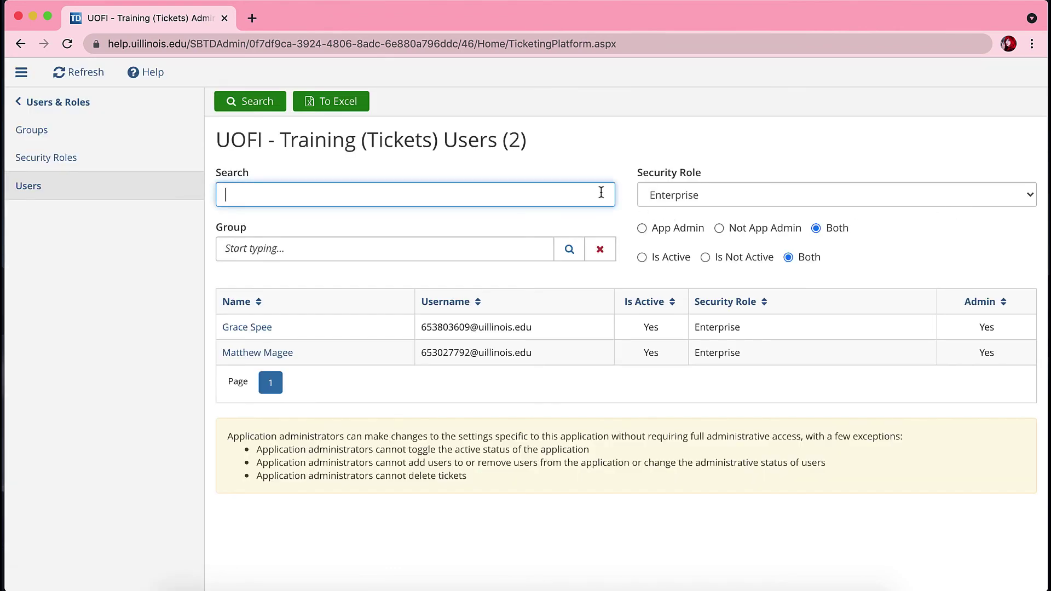
{"action": "type", "text": "Grace Spee"}
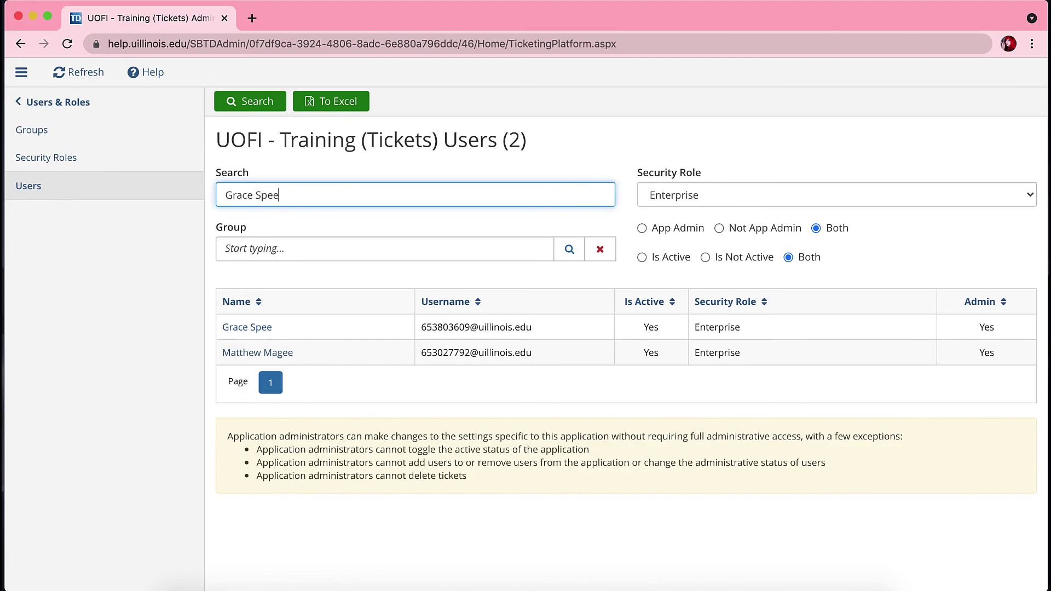